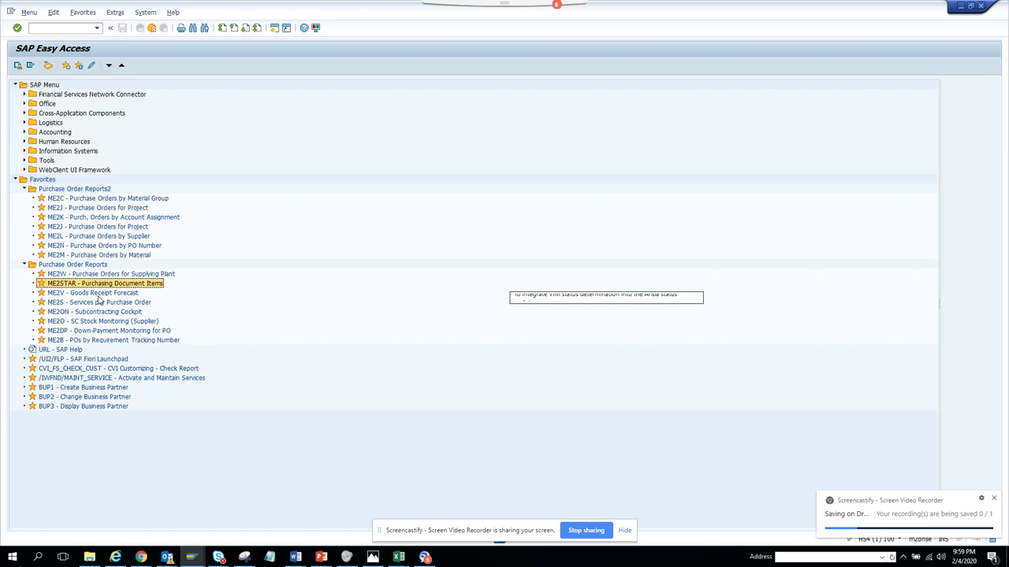
- Open the Goods Receipt Forecast report, then clear the plant restriction and rerun it for all plants
{"action": "double_click", "coordinate": [98, 295]}
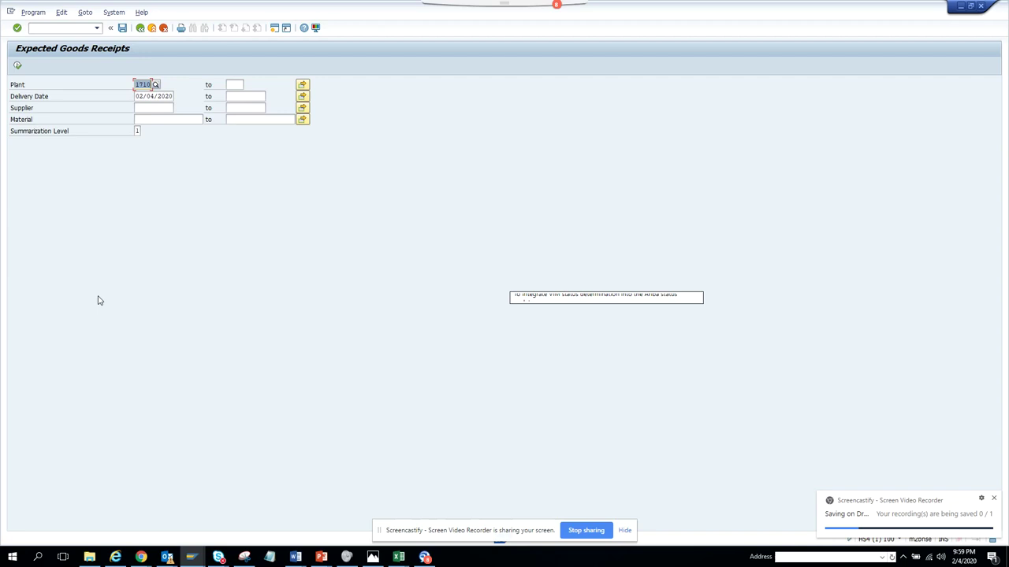
{"action": "left_click", "coordinate": [18, 66]}
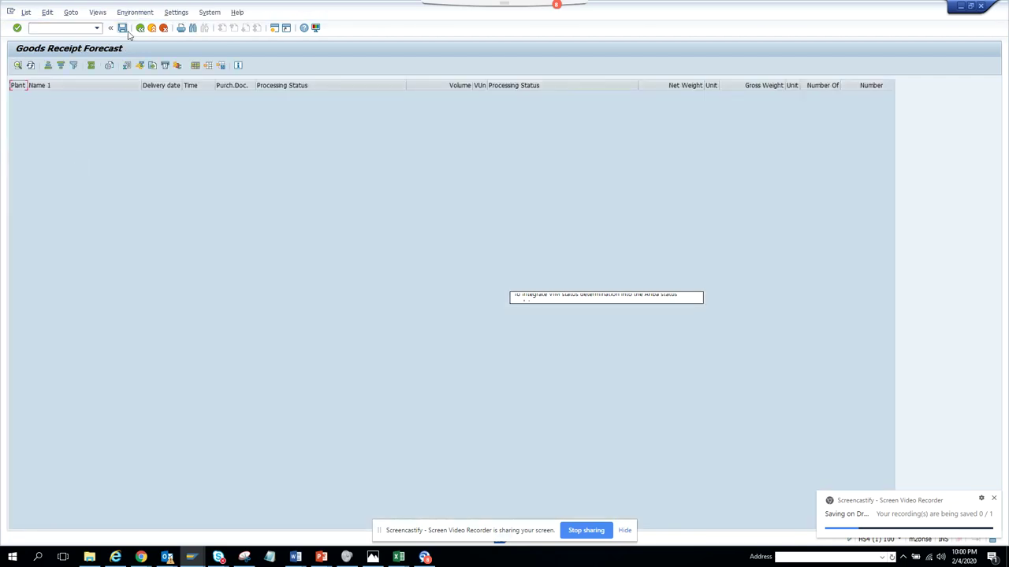
{"action": "left_click", "coordinate": [140, 28]}
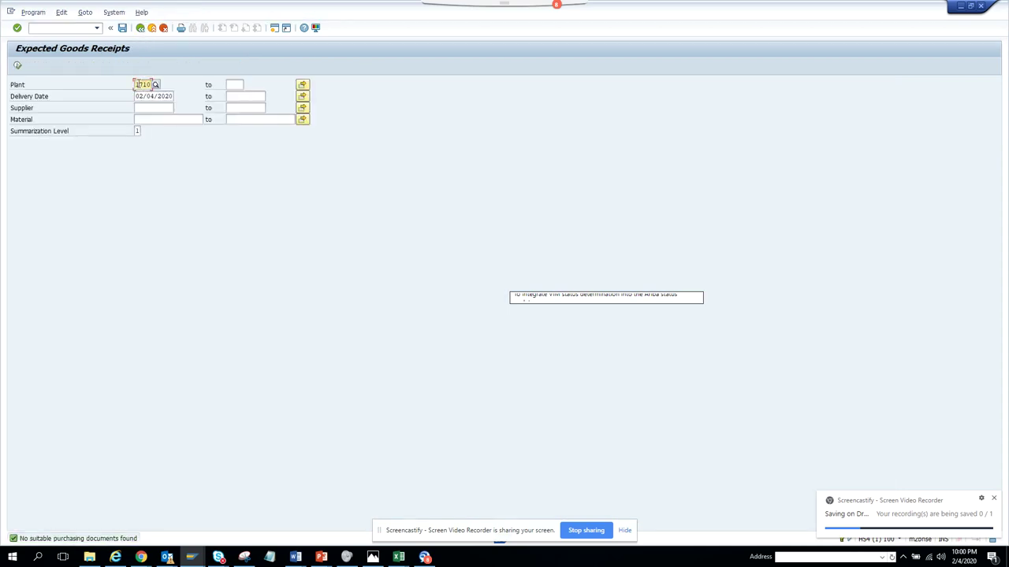
{"action": "key", "text": "BackSpace"}
{"action": "left_click", "coordinate": [18, 66]}
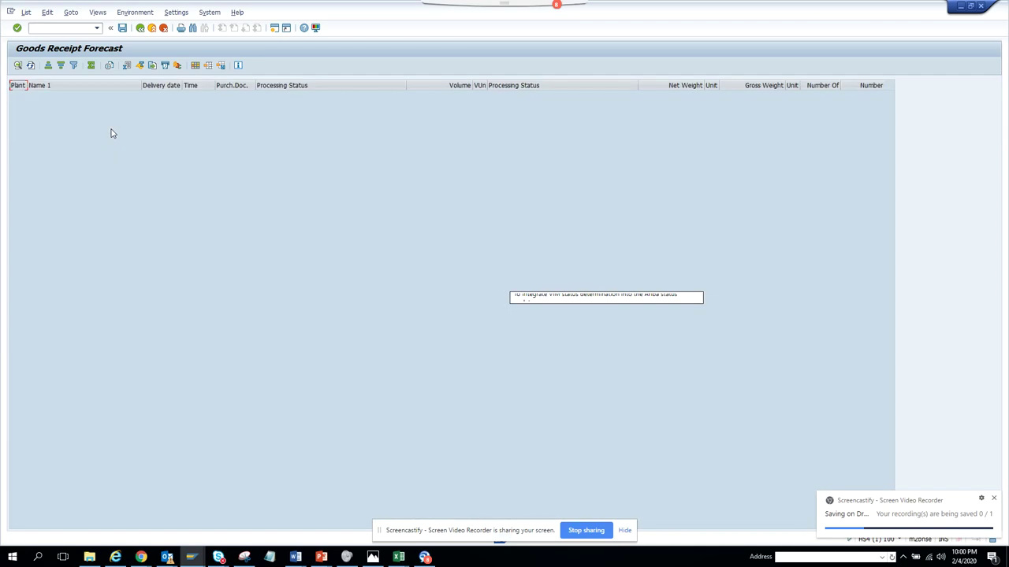
{"action": "left_click", "coordinate": [140, 28]}
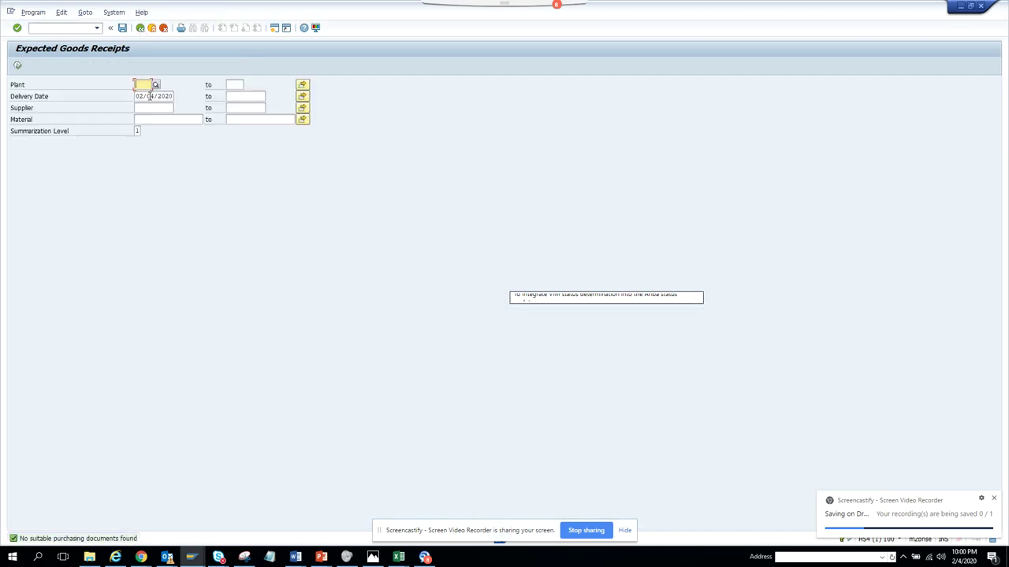
- Set the delivery date range from 02/04/2019 to 02/04/2020, picking the end date from the calendar
{"action": "left_click_drag", "start_coordinate": [166, 95], "coordinate": [183, 100]}
{"action": "key", "text": "Tab"}
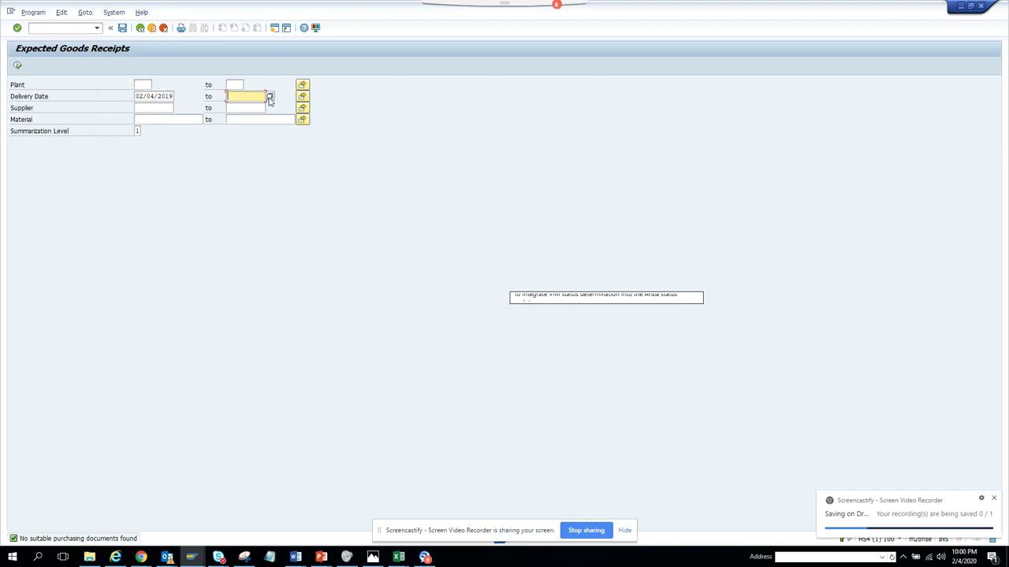
{"action": "key", "text": "F8"}
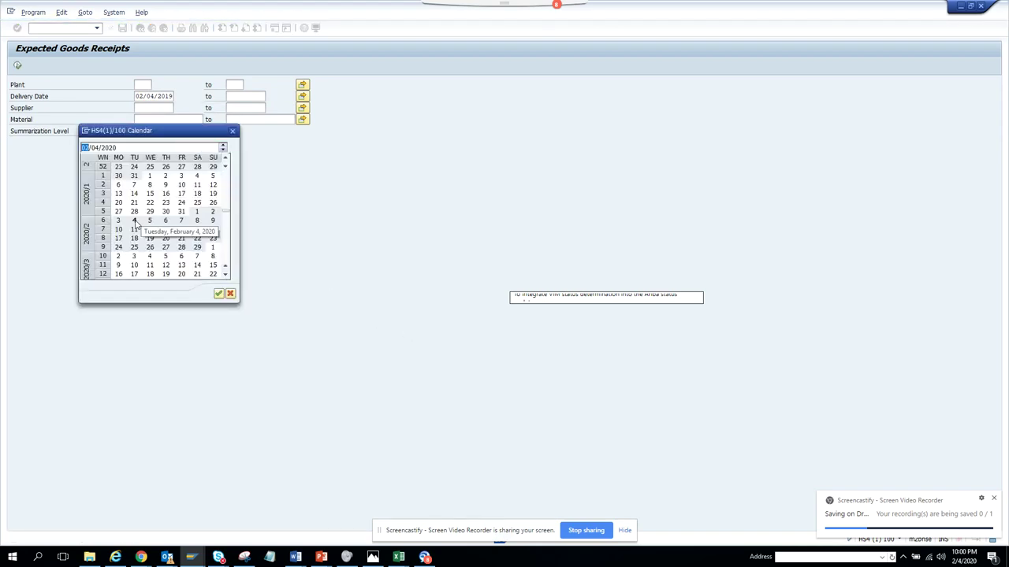
{"action": "double_click", "coordinate": [135, 222]}
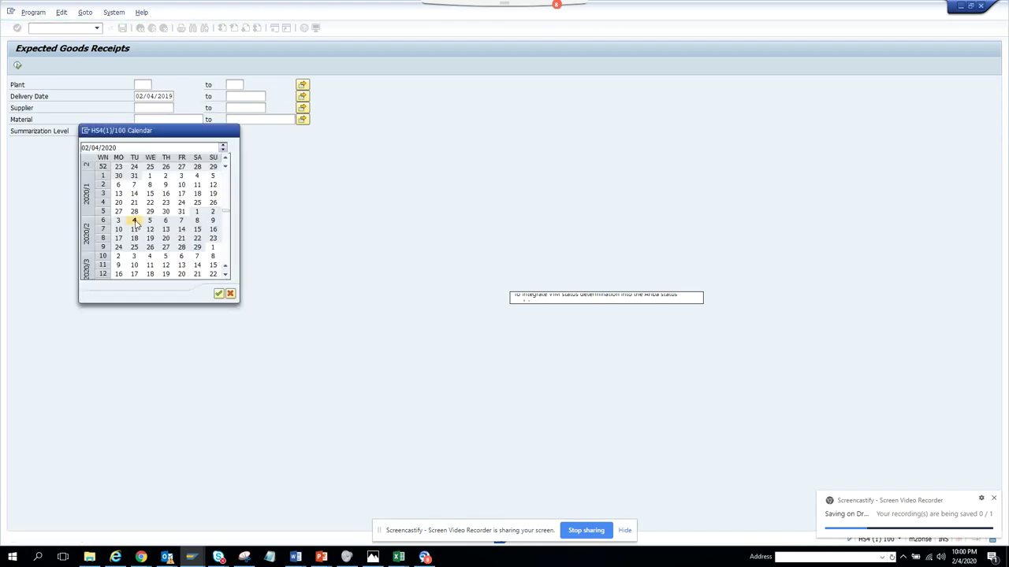
{"action": "left_click", "coordinate": [18, 67]}
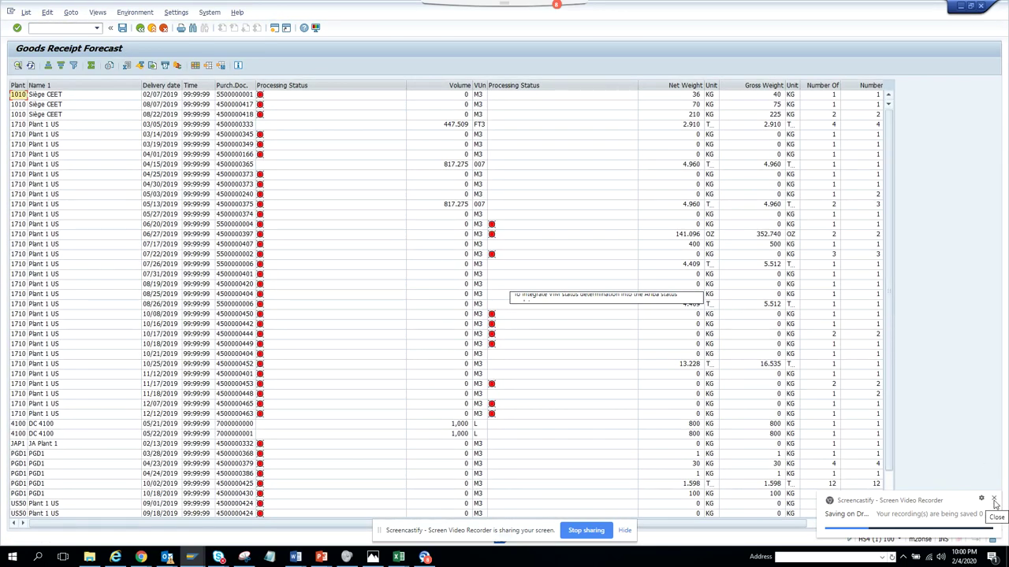
{"action": "left_click", "coordinate": [994, 503]}
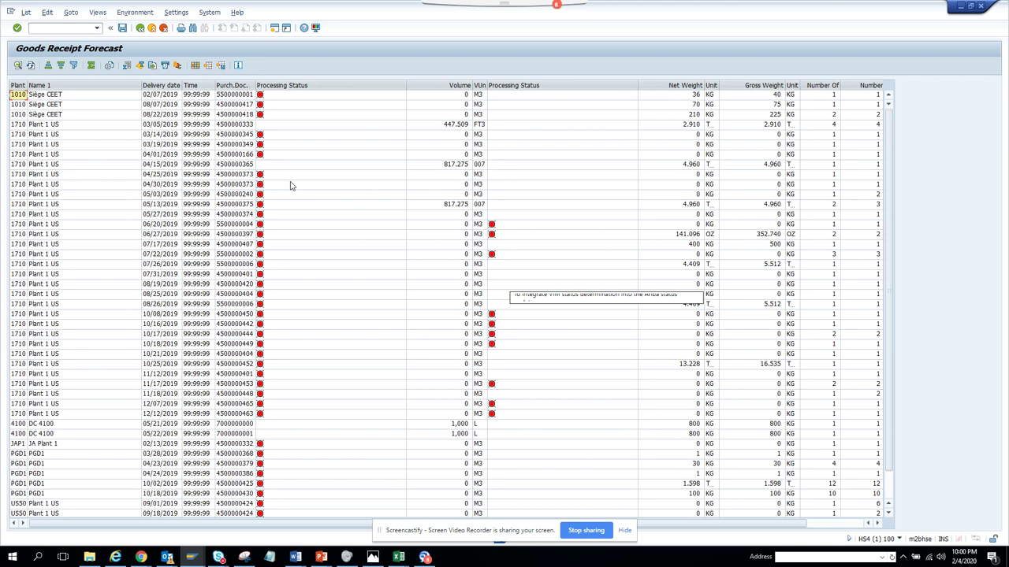
{"action": "left_click", "coordinate": [625, 531]}
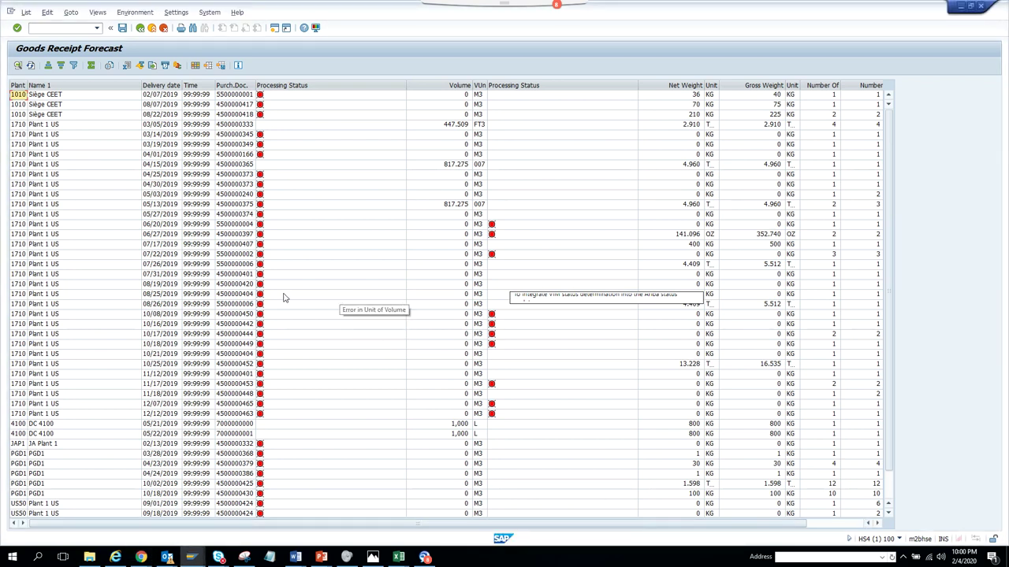
{"action": "left_click", "coordinate": [240, 294]}
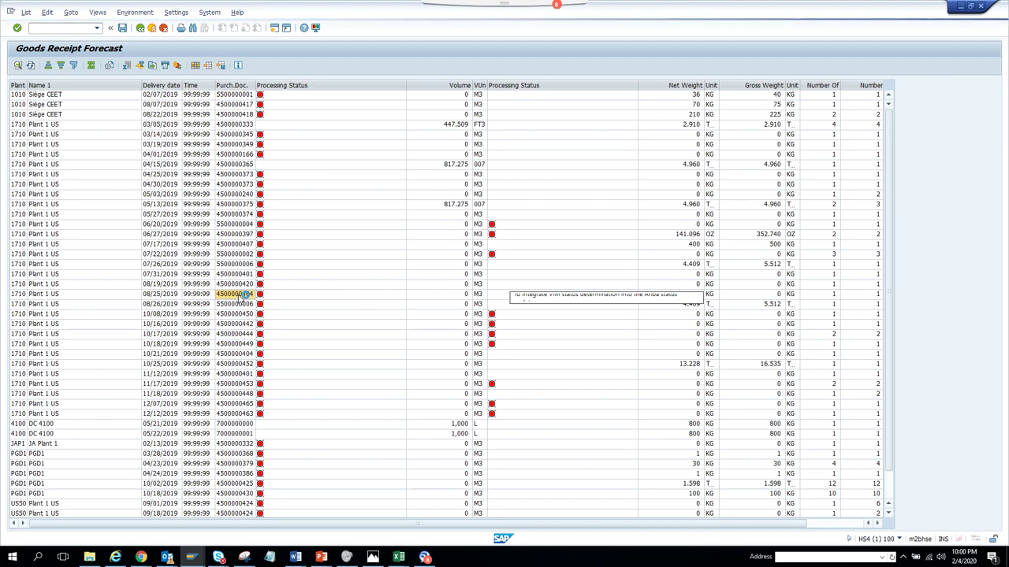
{"action": "double_click", "coordinate": [240, 293]}
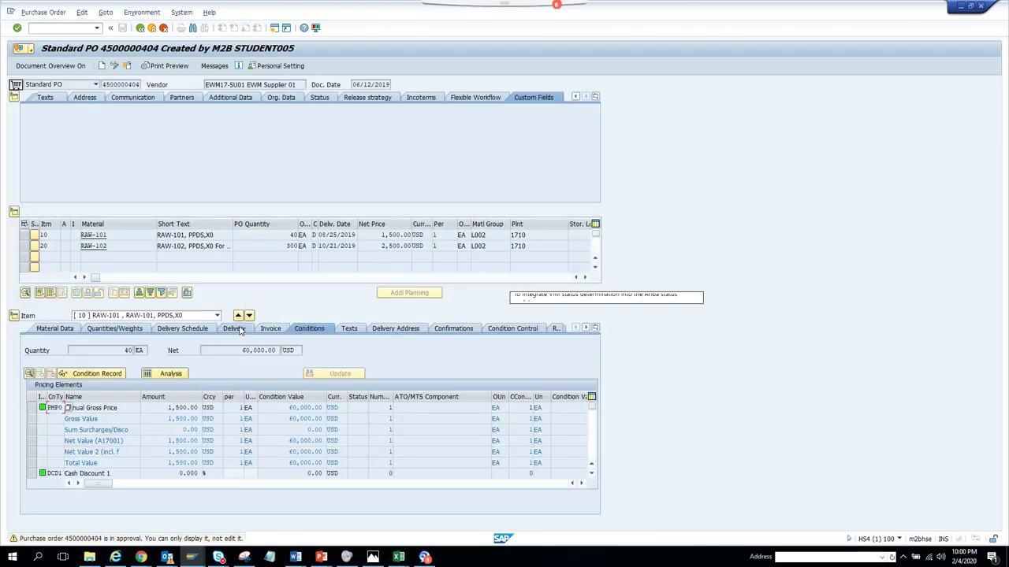
{"action": "left_click", "coordinate": [240, 330]}
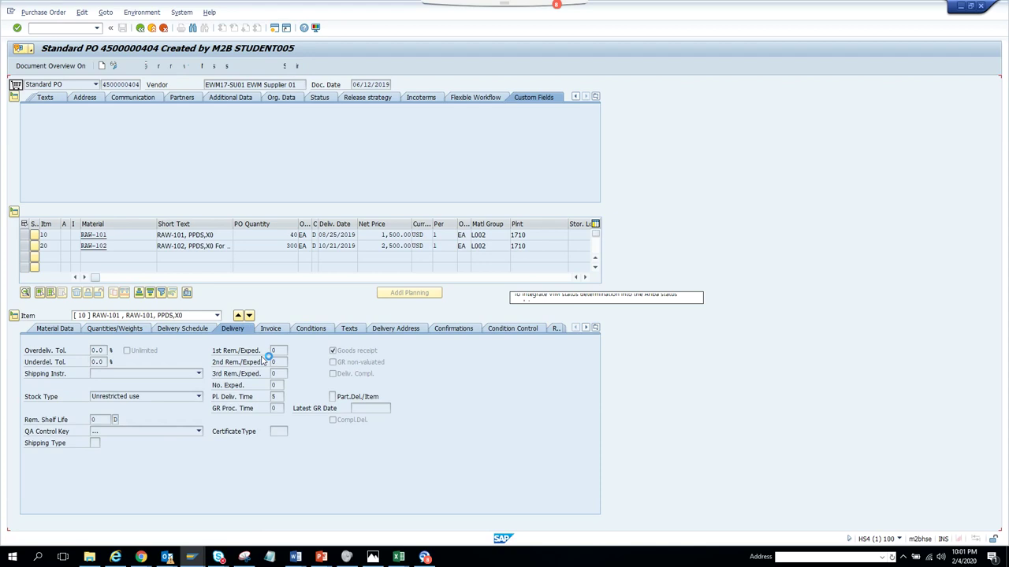
{"action": "left_click", "coordinate": [386, 330]}
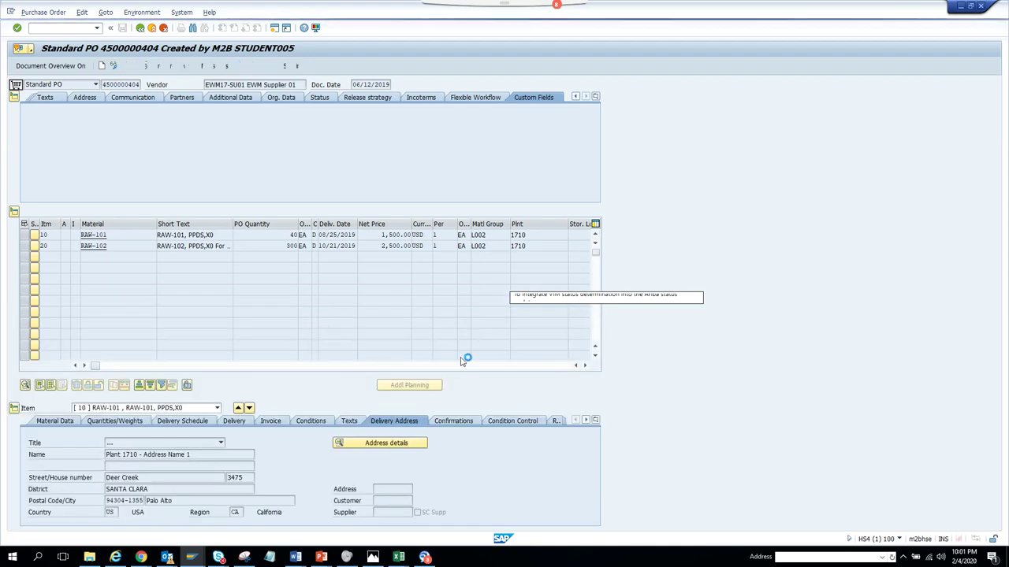
{"action": "left_click", "coordinate": [456, 423]}
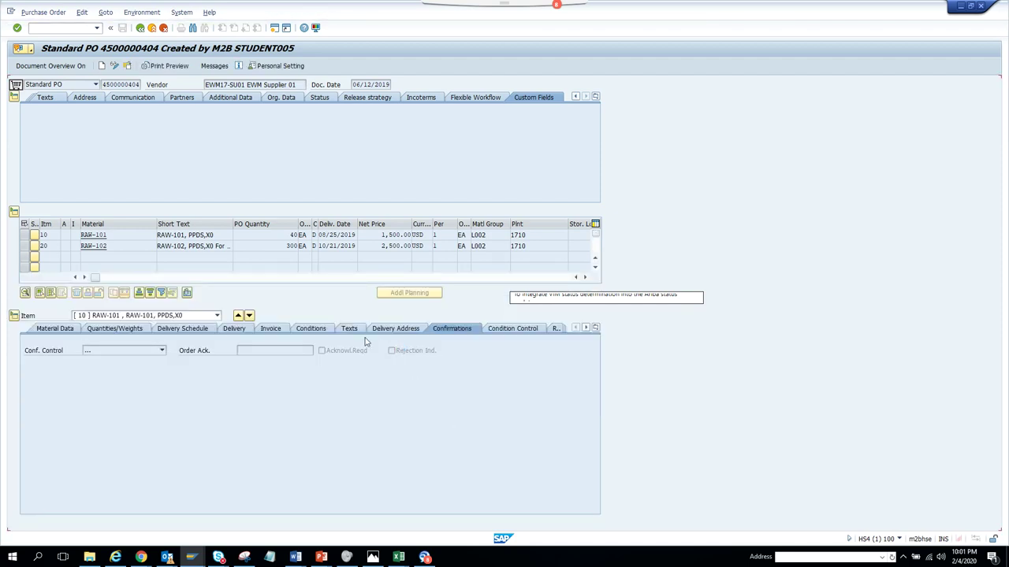
{"action": "left_click", "coordinate": [271, 329]}
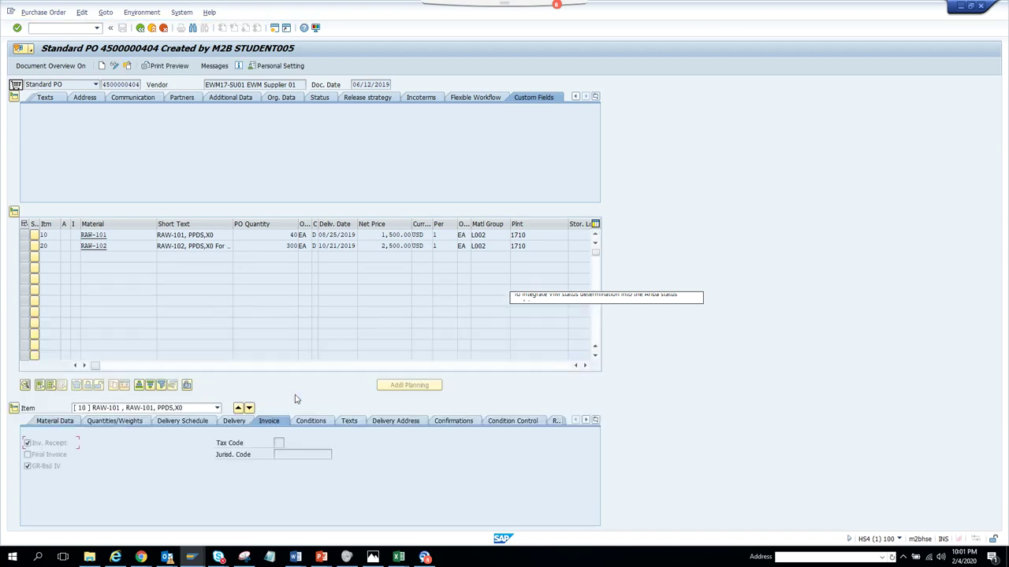
{"action": "left_click", "coordinate": [182, 421]}
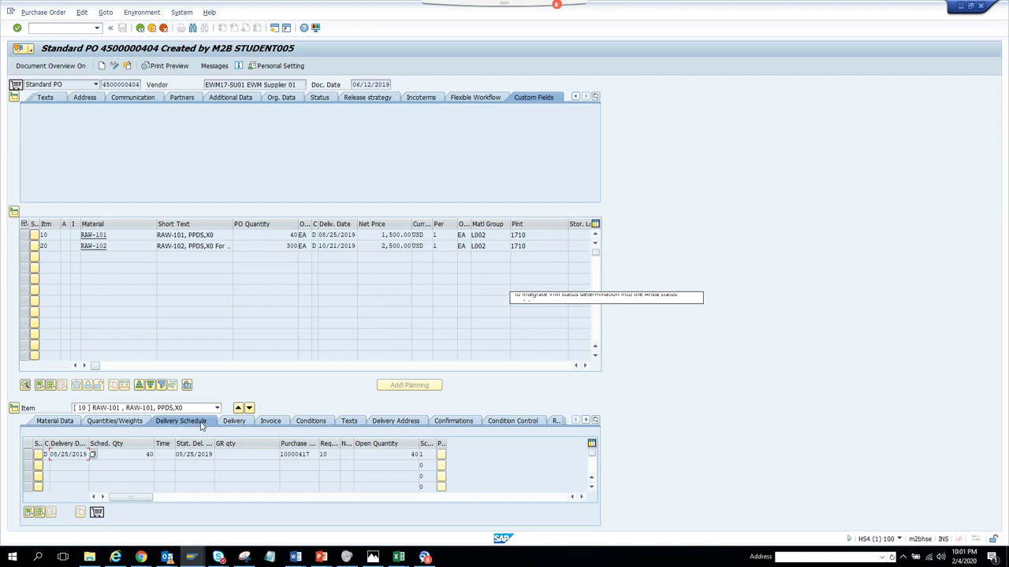
{"action": "left_click_drag", "start_coordinate": [51, 455], "coordinate": [92, 457]}
{"action": "left_click", "coordinate": [140, 28]}
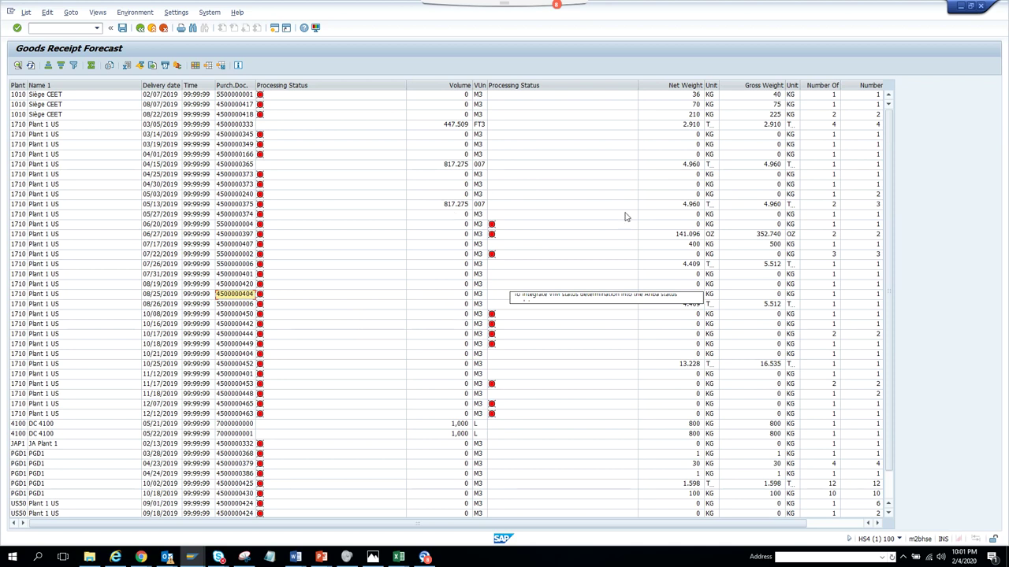
{"action": "left_click", "coordinate": [461, 205]}
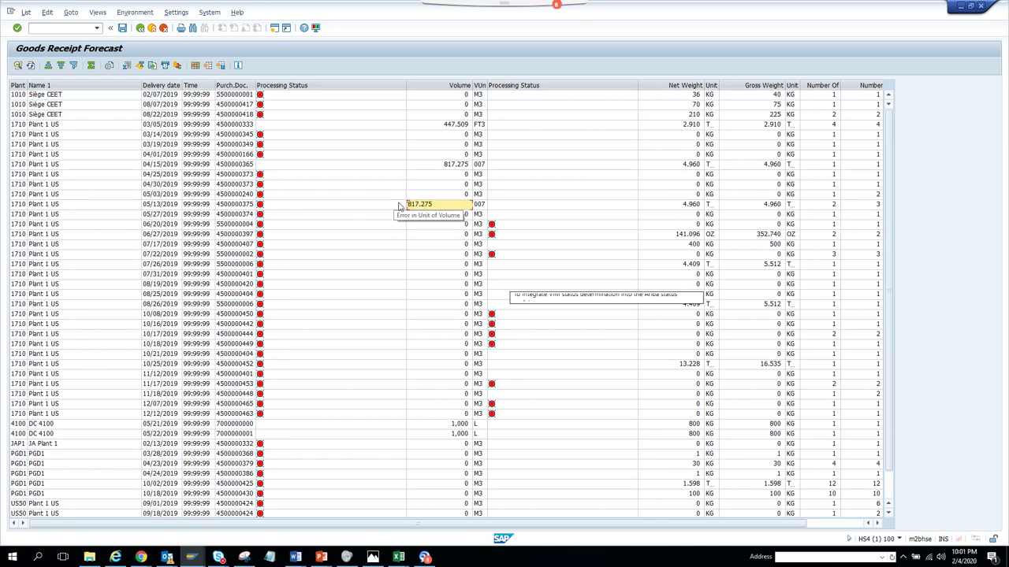
{"action": "key", "text": "Right"}
{"action": "key", "text": "Right"}
{"action": "key", "text": "Delete"}
{"action": "left_click", "coordinate": [122, 30]}
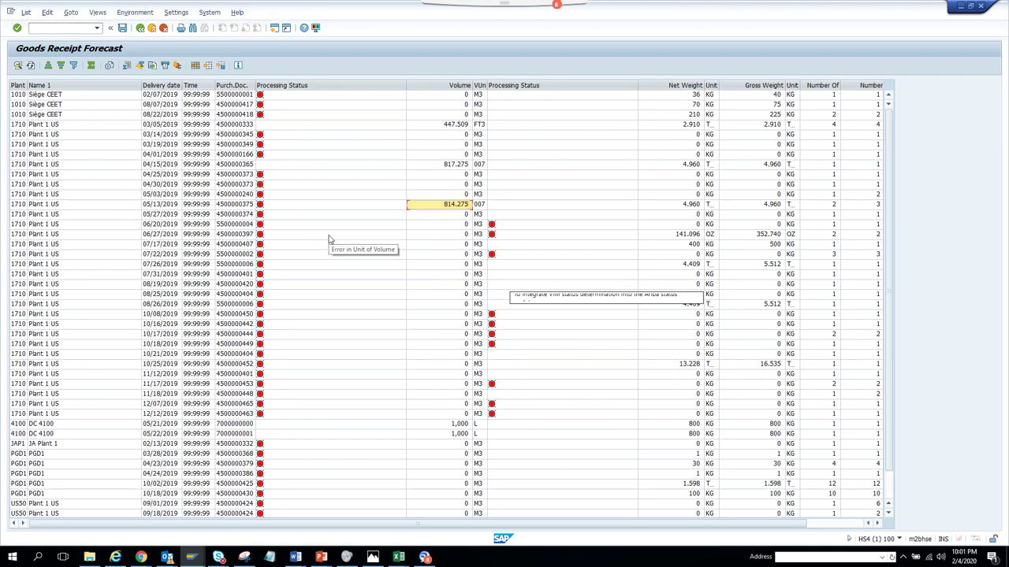
{"action": "left_click", "coordinate": [246, 207]}
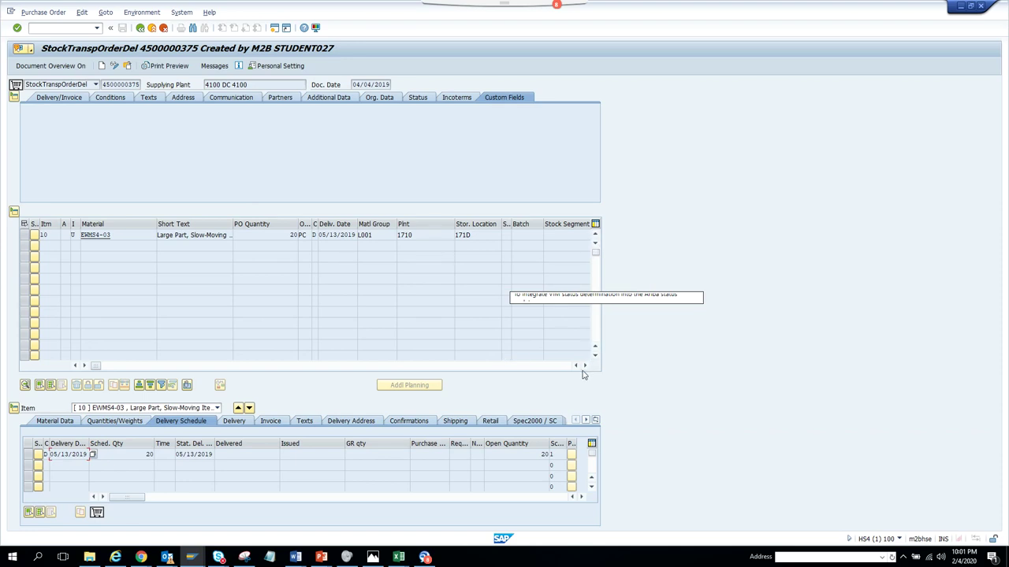
- Review the order's status (20 PC ordered, none delivered) and item delivery settings, then go back to the list
{"action": "left_click", "coordinate": [416, 98]}
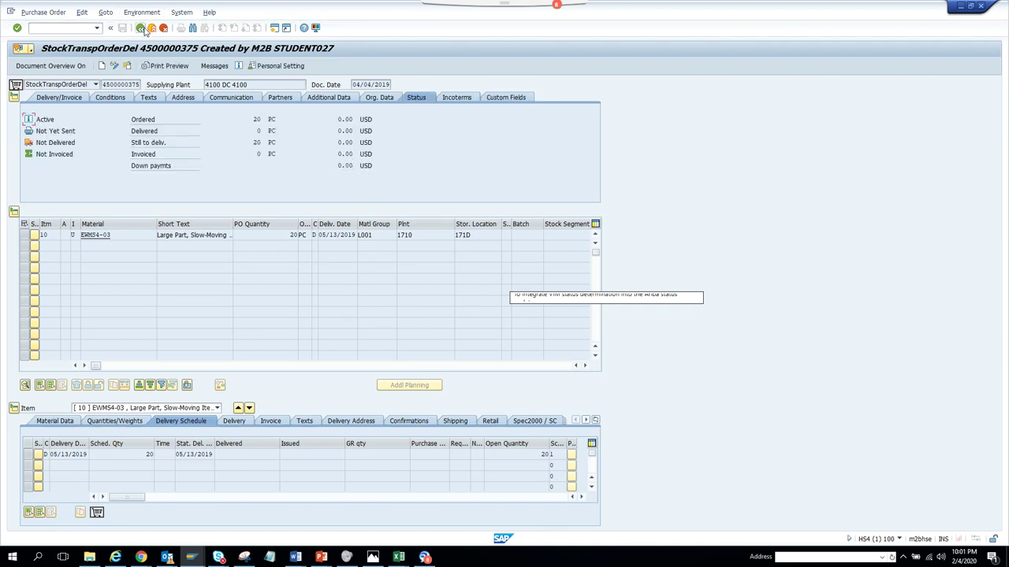
{"action": "left_click", "coordinate": [234, 422]}
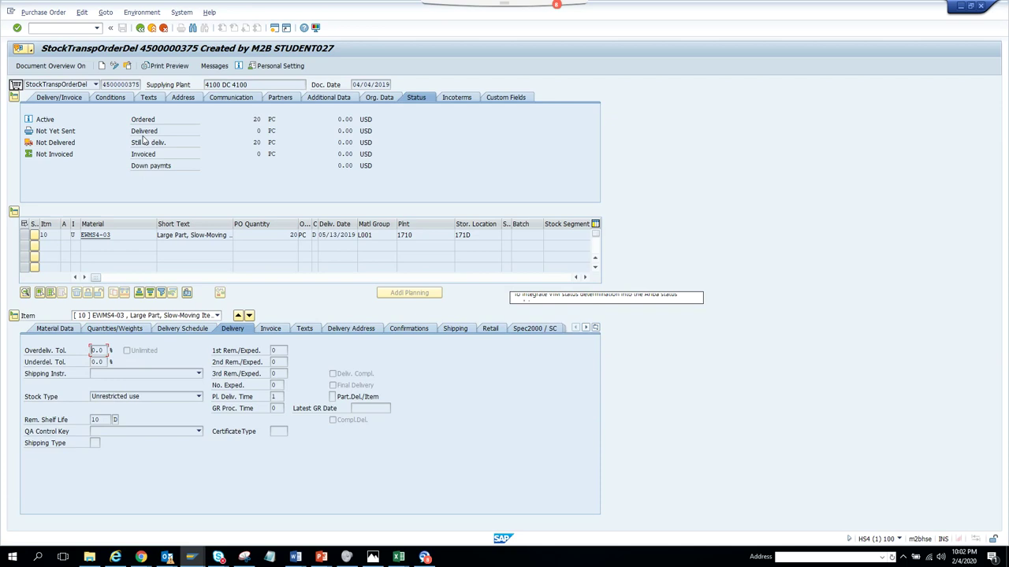
{"action": "left_click", "coordinate": [141, 29]}
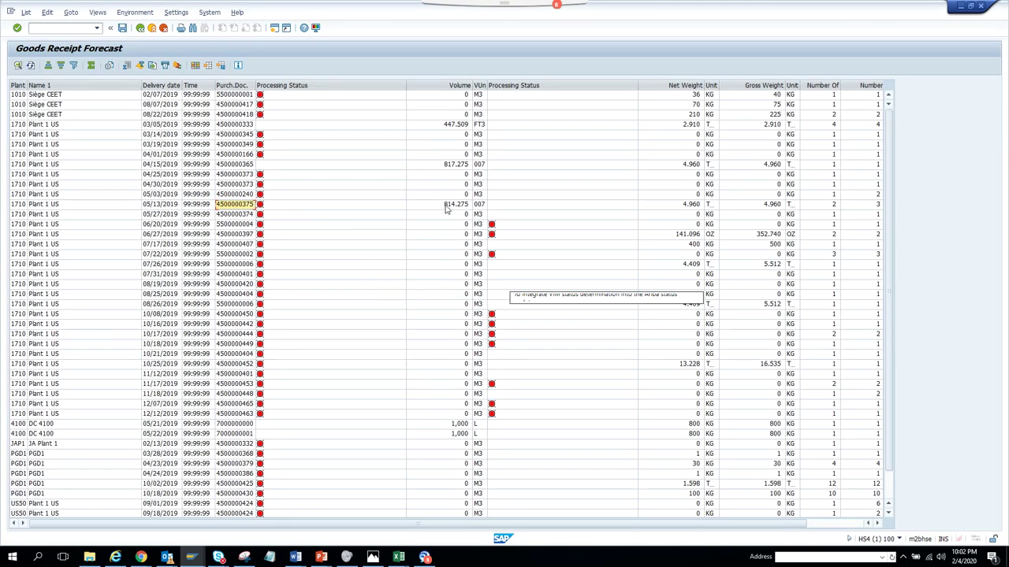
{"action": "left_click", "coordinate": [446, 205]}
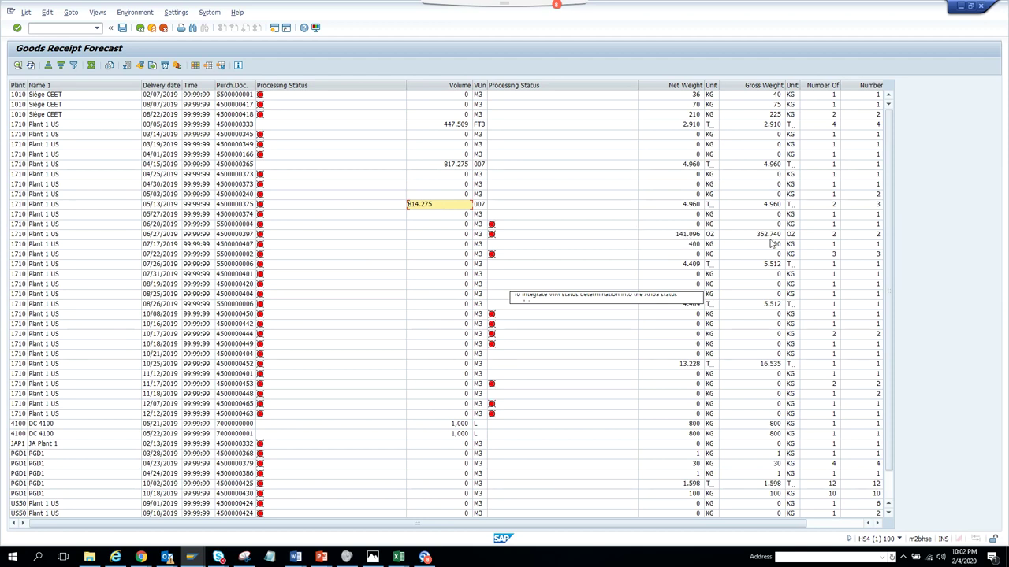
{"action": "left_click", "coordinate": [769, 206]}
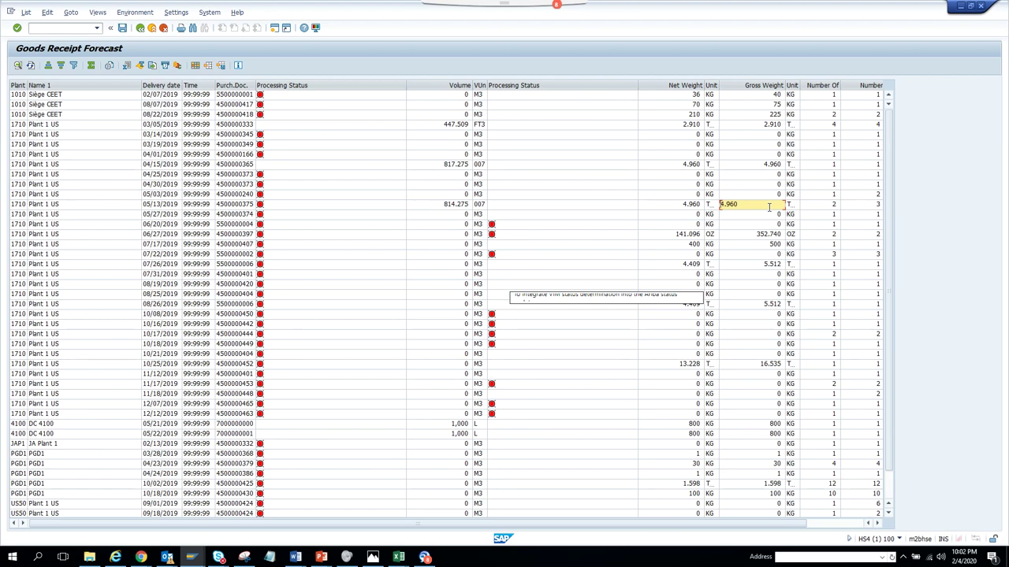
{"action": "left_click", "coordinate": [877, 523]}
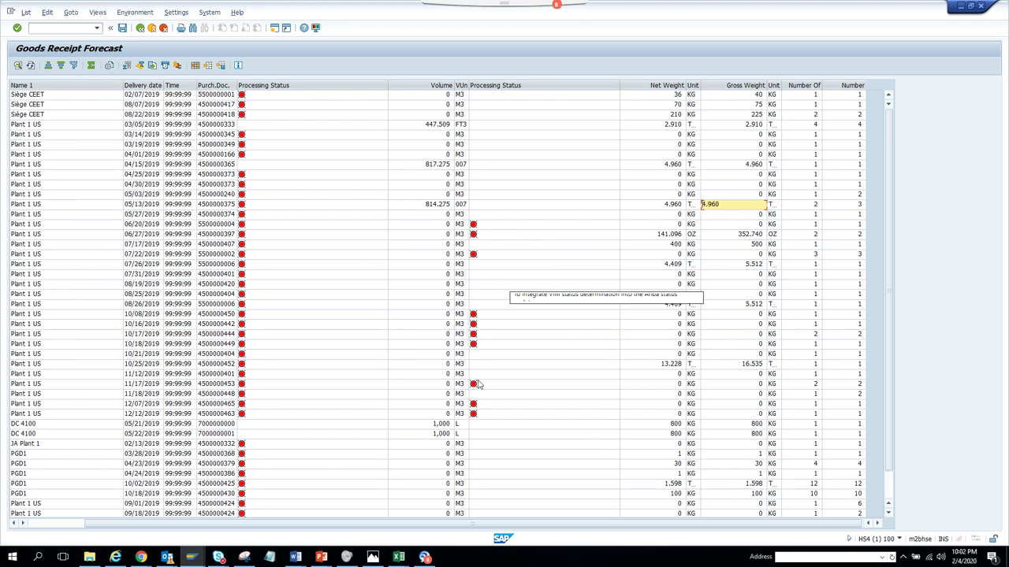
{"action": "left_click", "coordinate": [442, 425]}
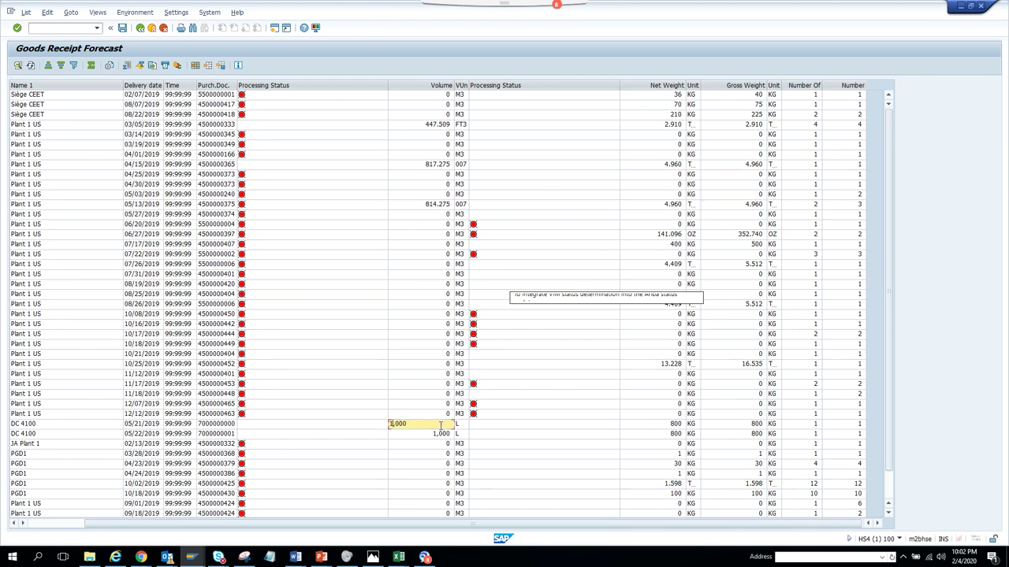
{"action": "left_click", "coordinate": [218, 424]}
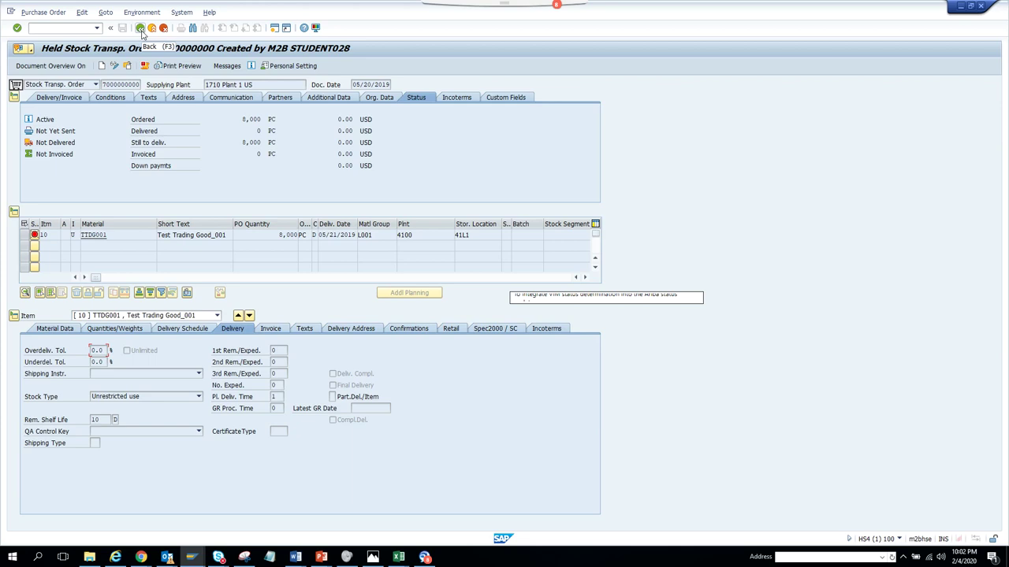
{"action": "left_click", "coordinate": [141, 29]}
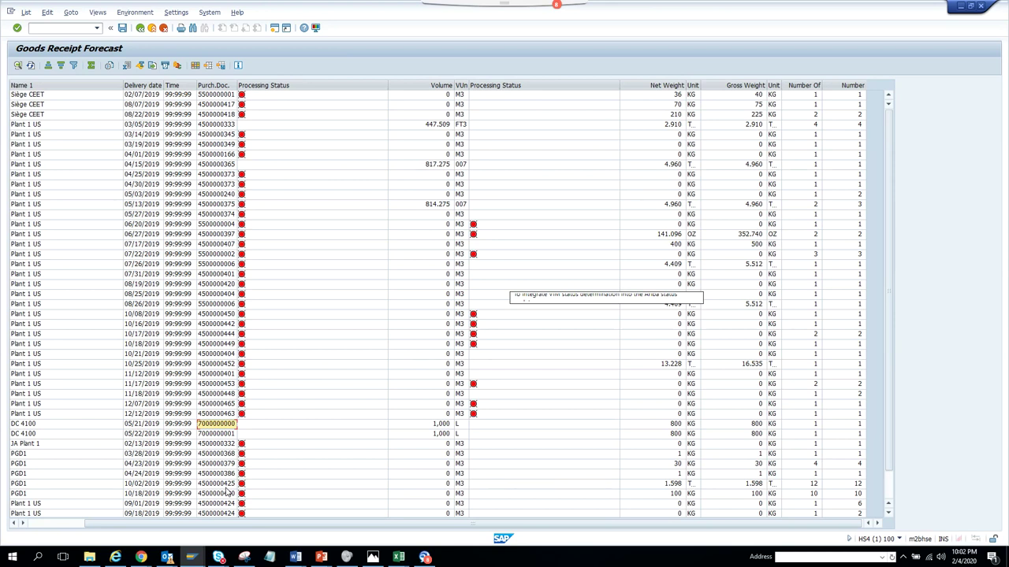
{"action": "double_click", "coordinate": [223, 424]}
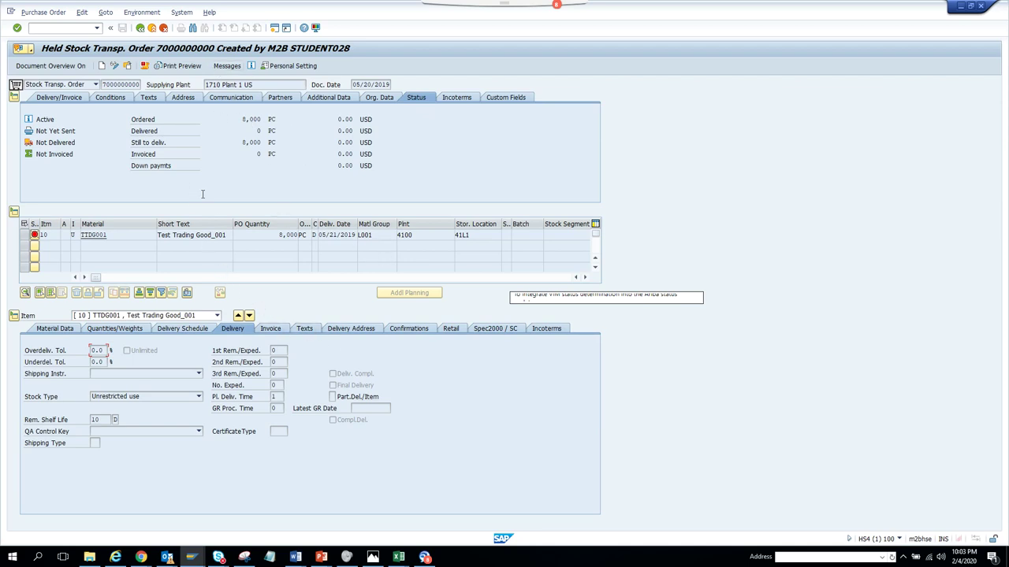
{"action": "left_click", "coordinate": [140, 29]}
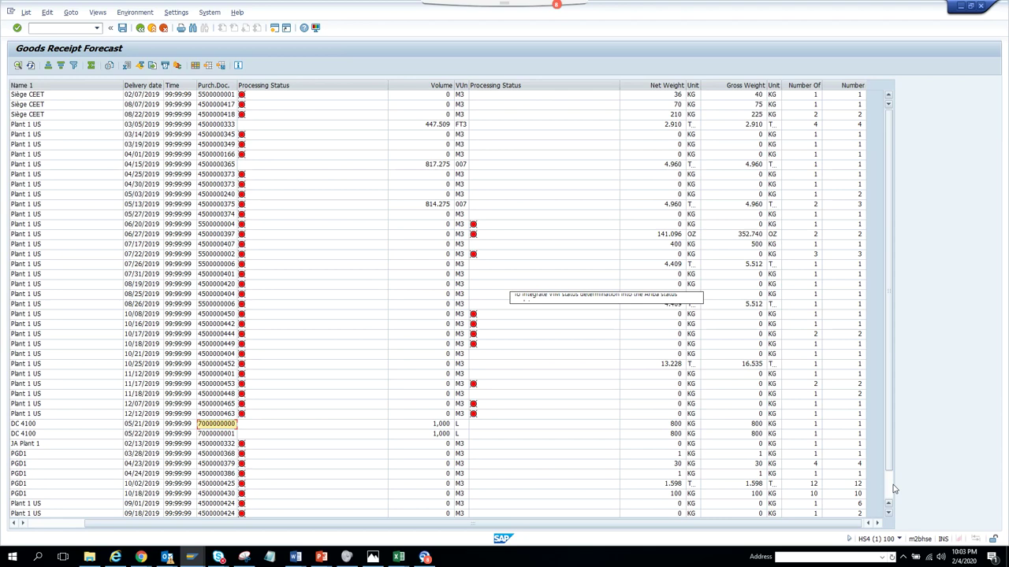
{"action": "scroll", "coordinate": [895, 489], "scroll_direction": "down", "scroll_amount": 1}
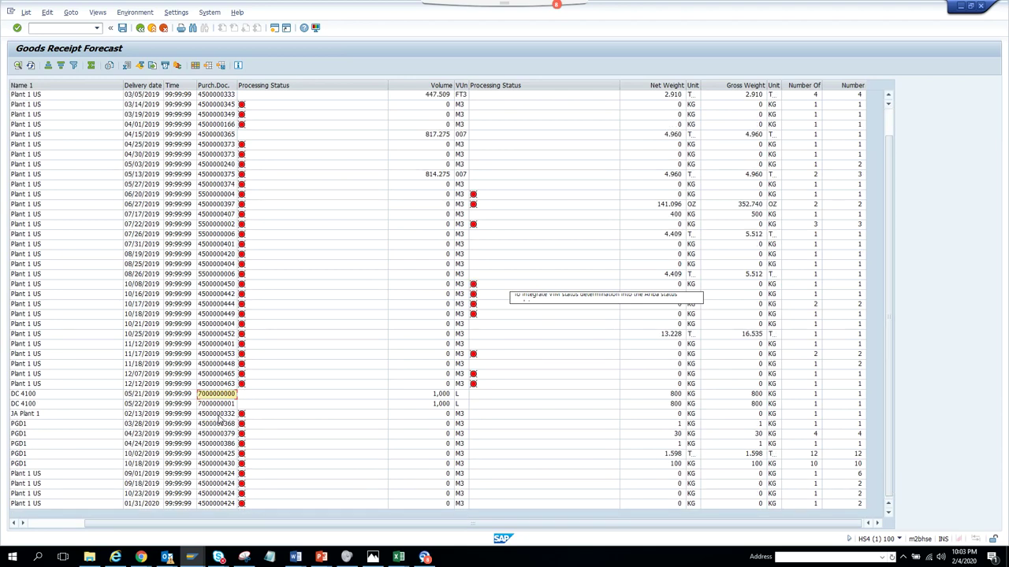
{"action": "left_click", "coordinate": [221, 135]}
{"action": "double_click", "coordinate": [220, 136]}
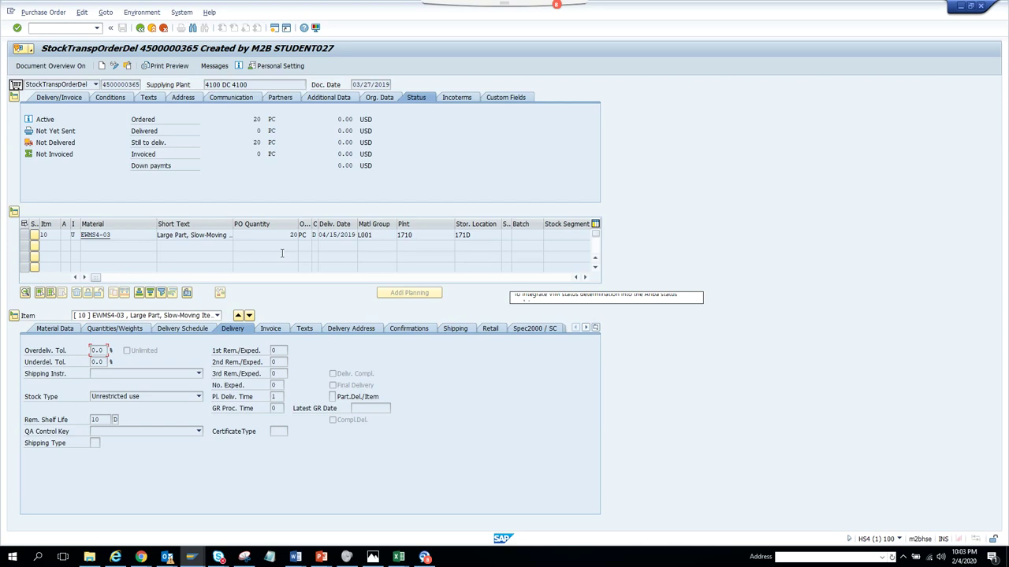
{"action": "left_click", "coordinate": [185, 336]}
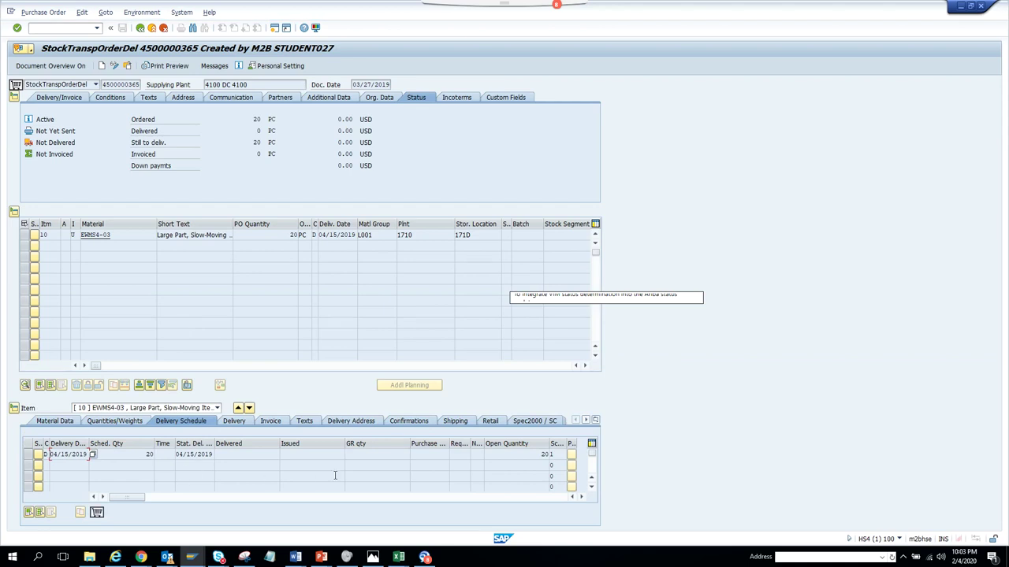
{"action": "left_click", "coordinate": [581, 498]}
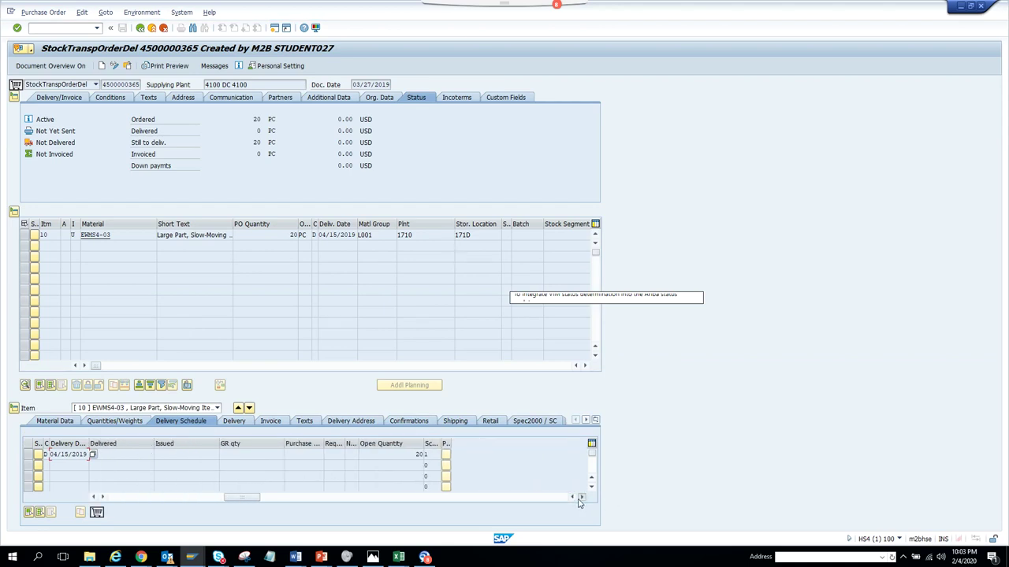
{"action": "left_click", "coordinate": [448, 422]}
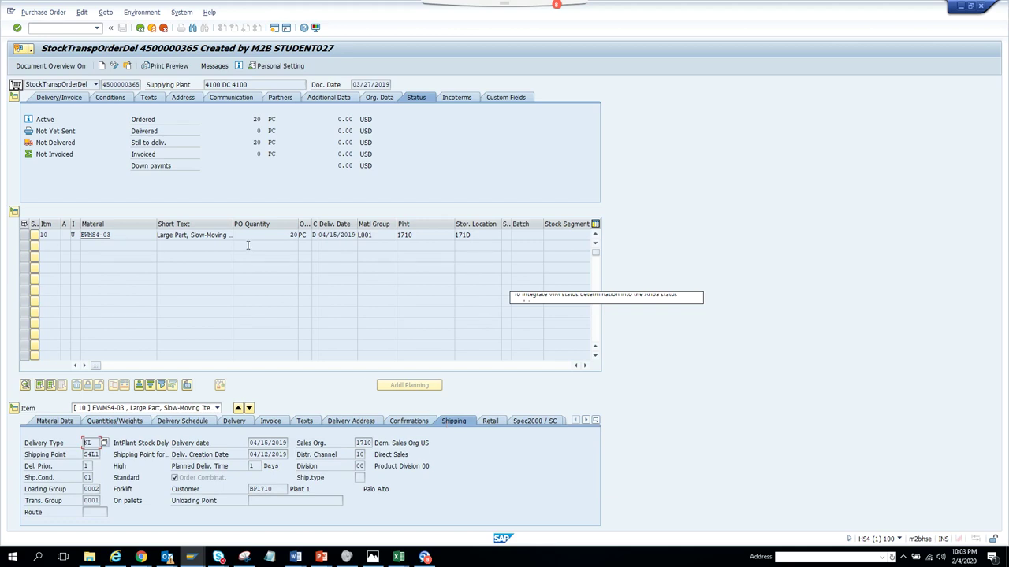
{"action": "left_click", "coordinate": [139, 29]}
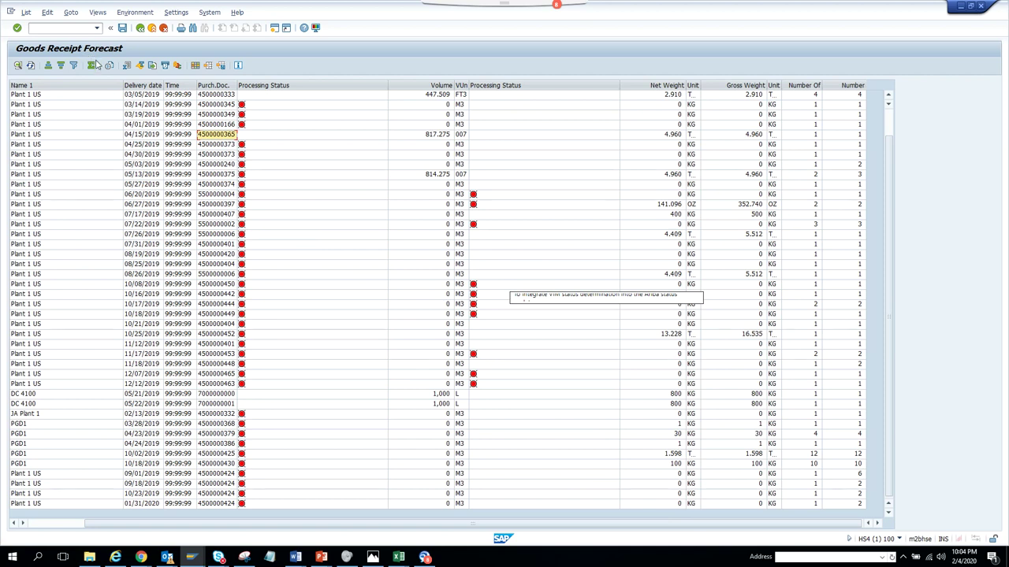
- Start an ABC analysis from the Goto menu, acknowledge the ratio-column prompt, and pick the Volume column
{"action": "left_click", "coordinate": [91, 13]}
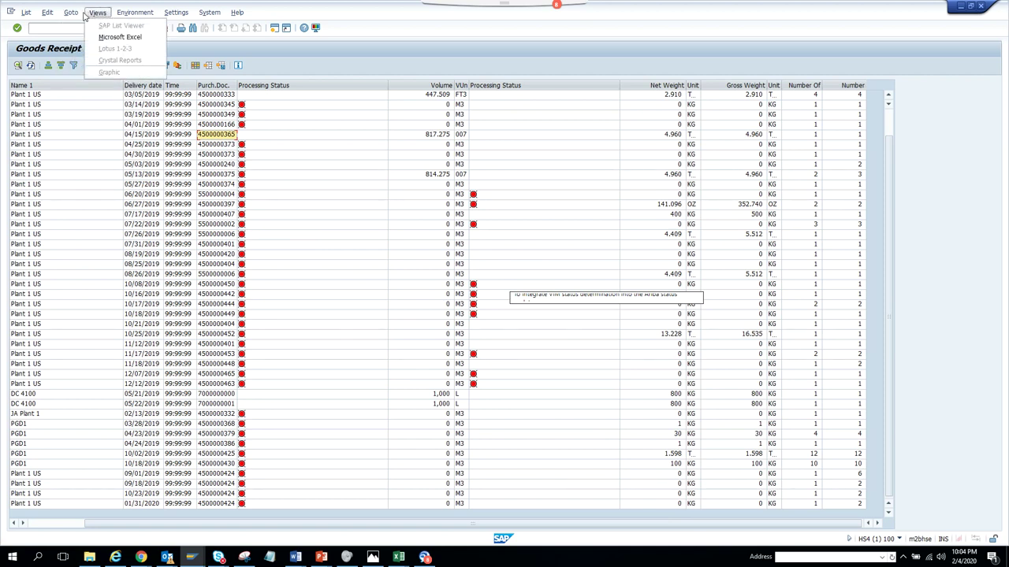
{"action": "mouse_move", "coordinate": [78, 14]}
{"action": "left_click", "coordinate": [91, 62]}
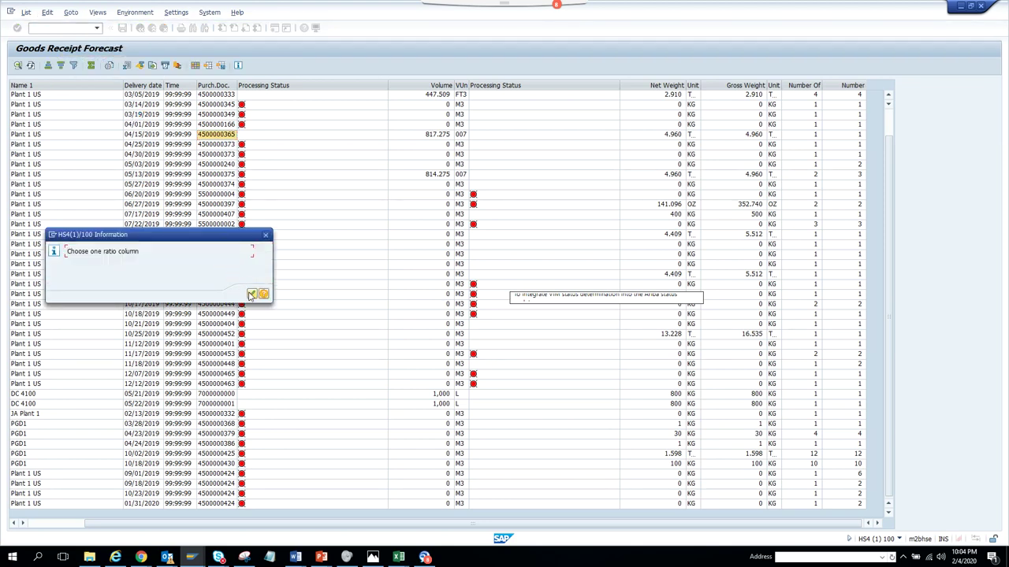
{"action": "left_click", "coordinate": [250, 294]}
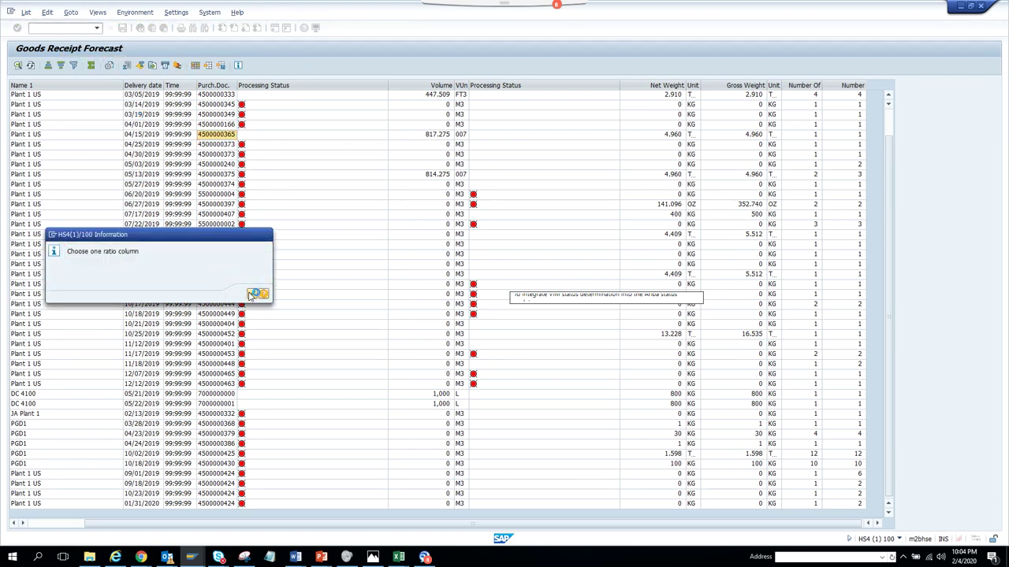
{"action": "left_click", "coordinate": [433, 86]}
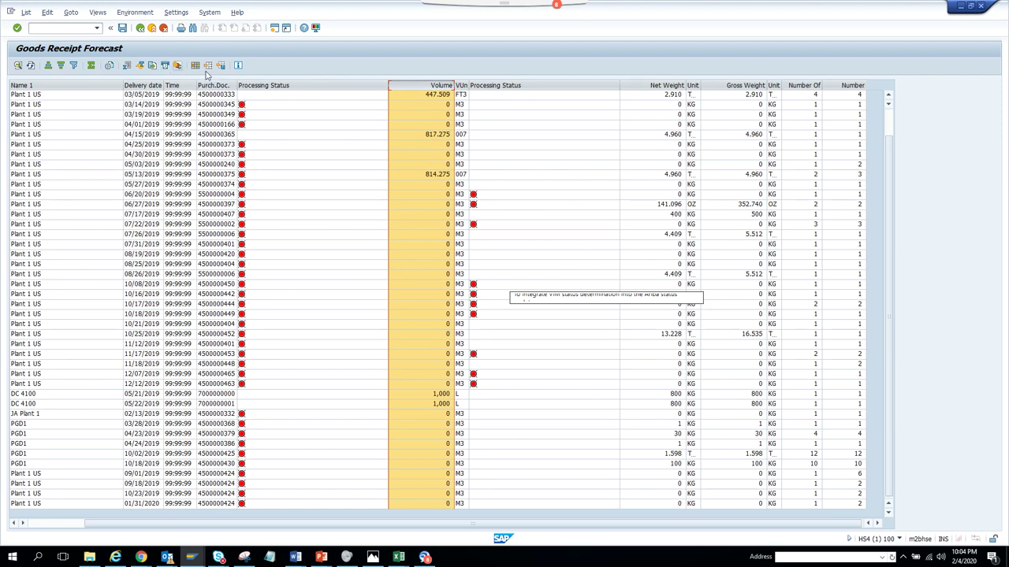
{"action": "left_click", "coordinate": [72, 13]}
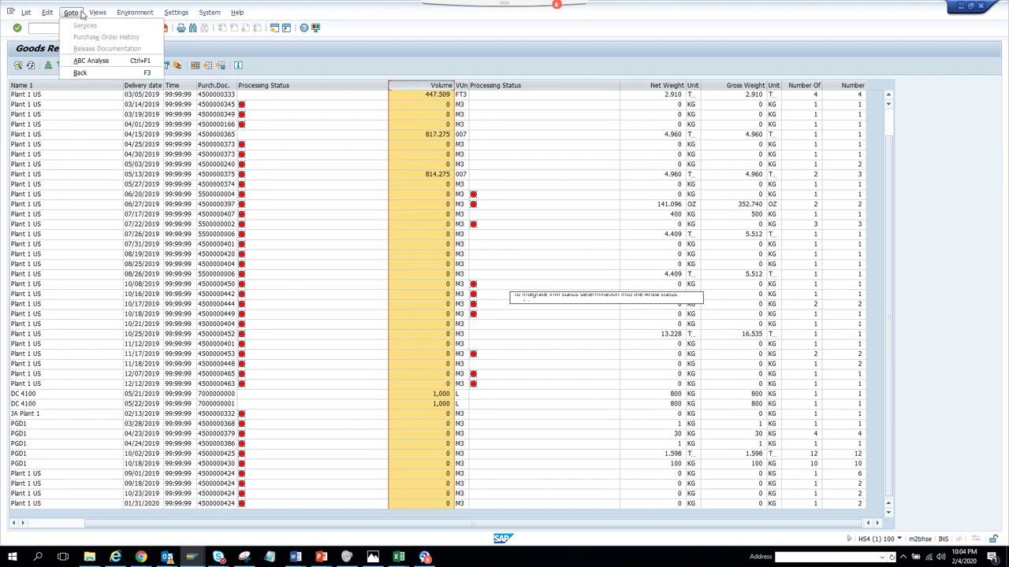
{"action": "mouse_move", "coordinate": [94, 14]}
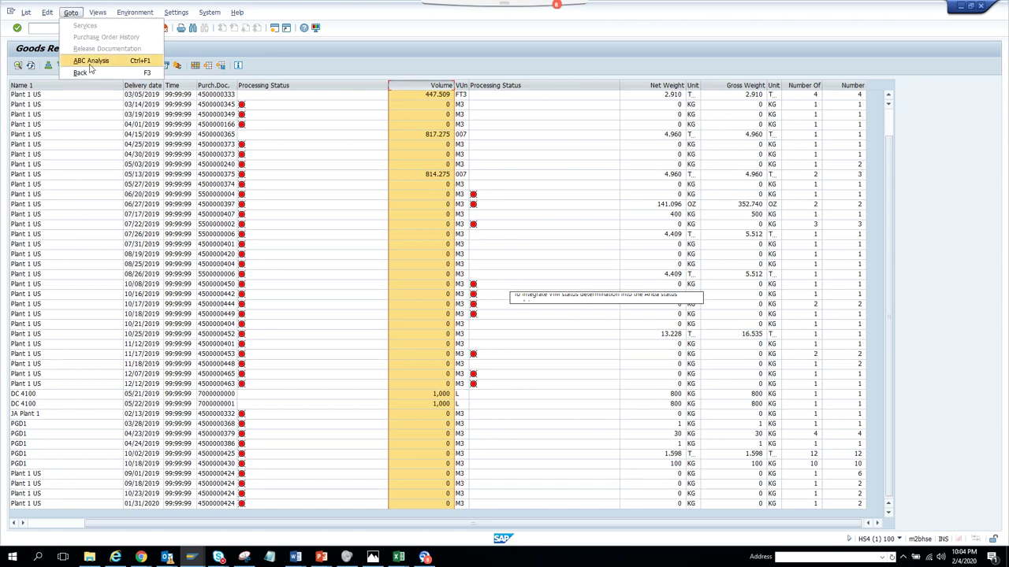
{"action": "left_click", "coordinate": [120, 37]}
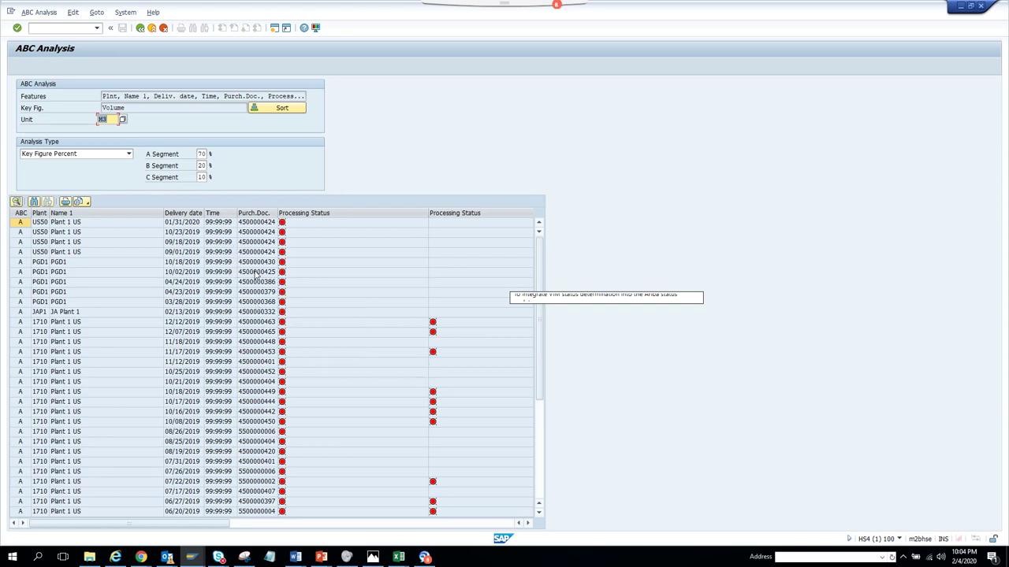
{"action": "left_click", "coordinate": [140, 28]}
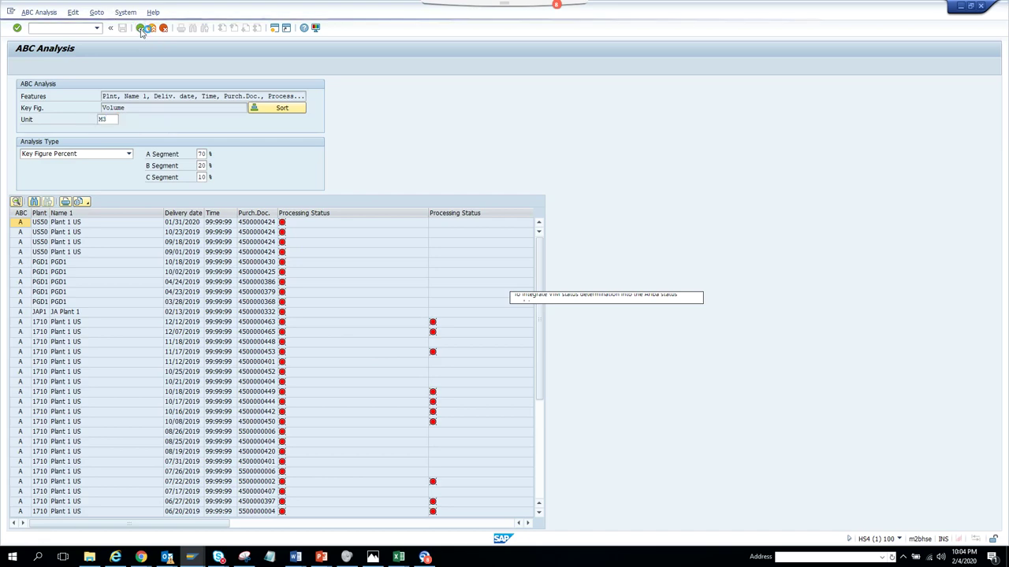